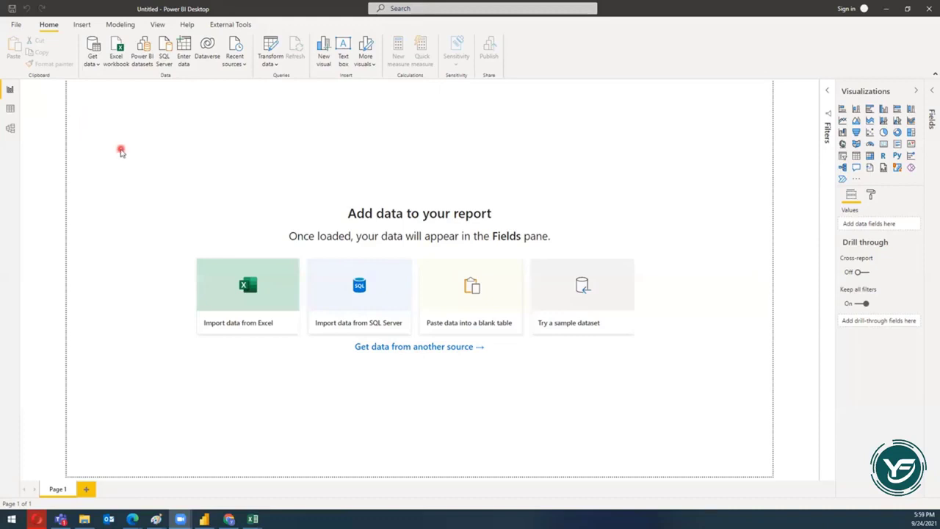
click(91, 65)
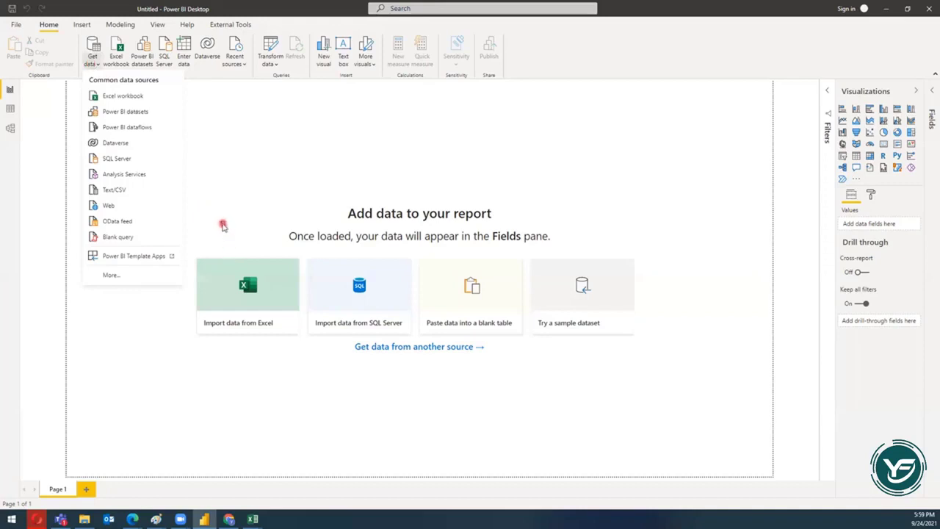
click(223, 227)
Step: Switch to the Sample workbook in Excel, examine the data on its Student sheet, and return to Power BI Desktop
click(261, 523)
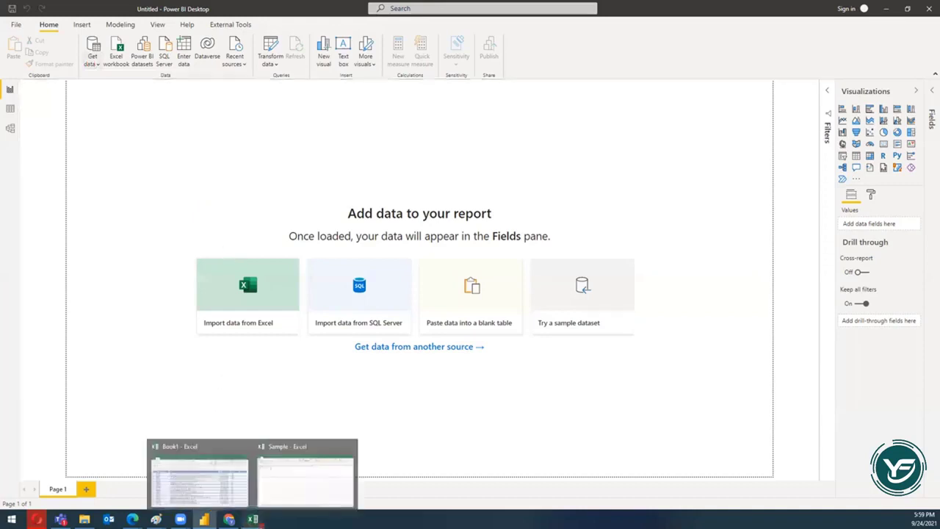
click(315, 473)
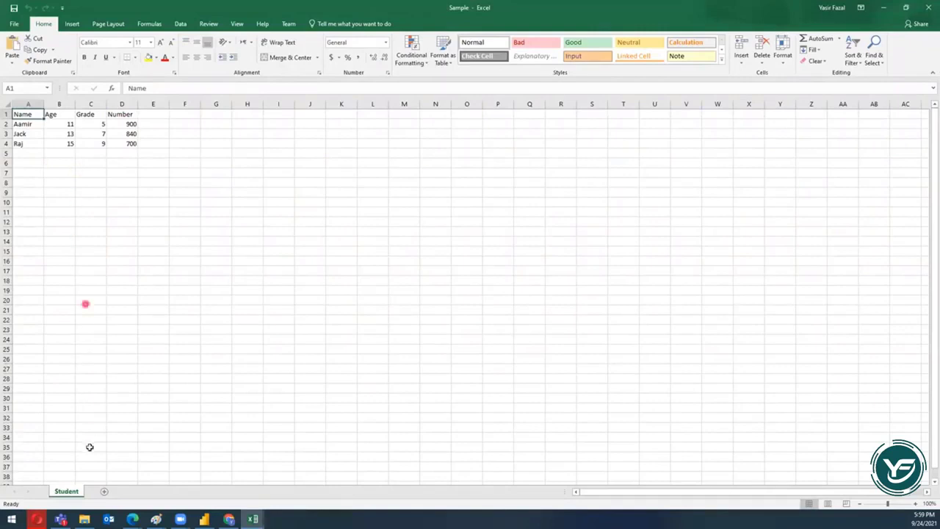
click(65, 490)
click(64, 491)
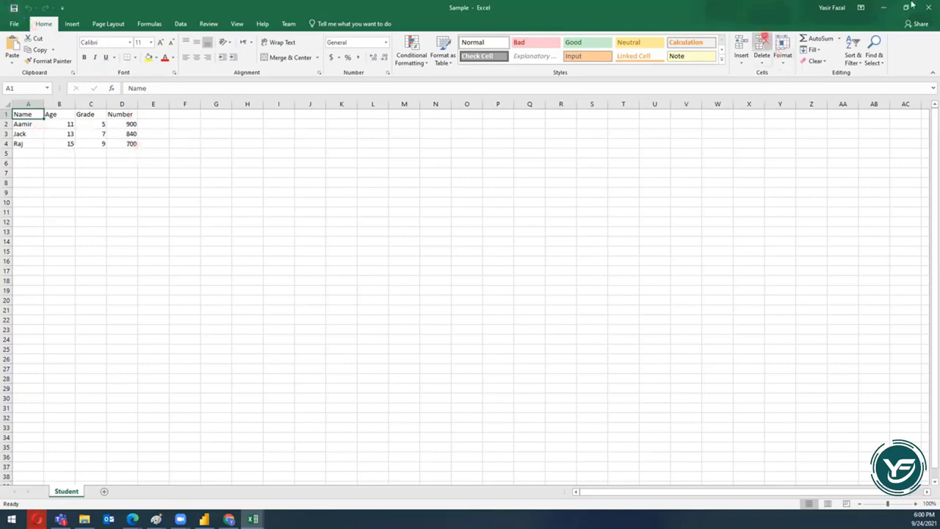
click(887, 7)
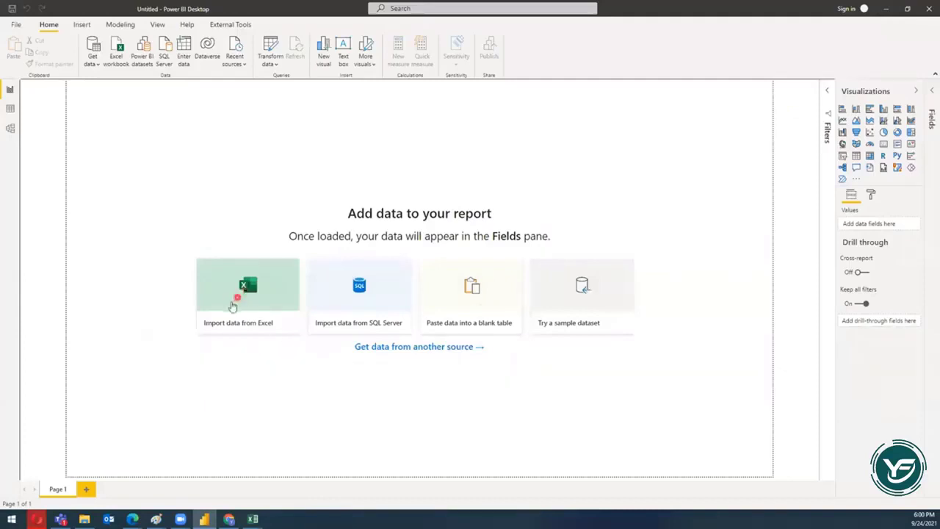
Step: Import the Student sheet from the Sample Excel workbook in the POWERBI SAMPLE DATA folder and load it without transforming
click(241, 294)
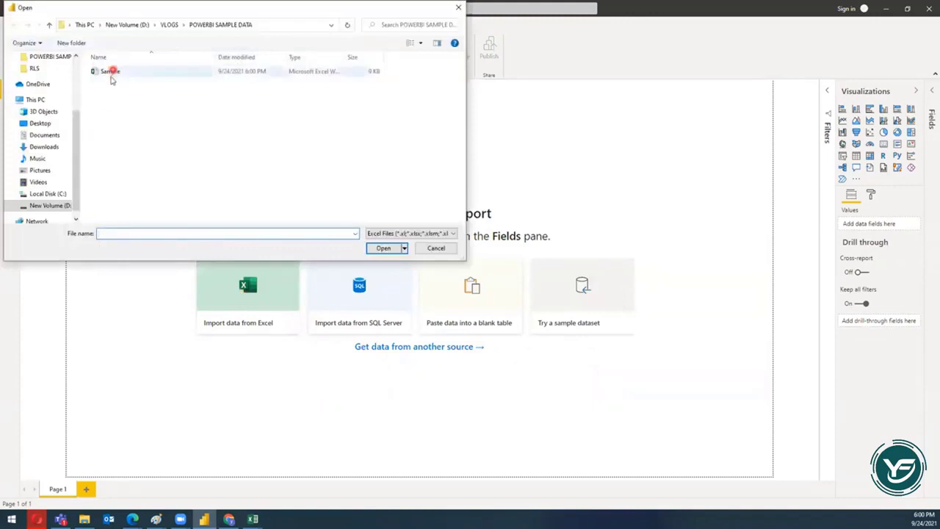
double_click(107, 71)
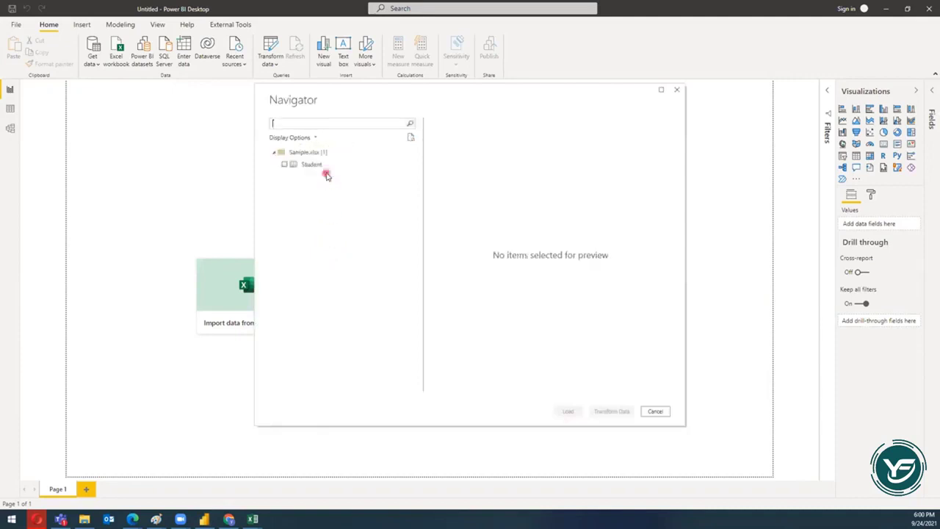
click(285, 164)
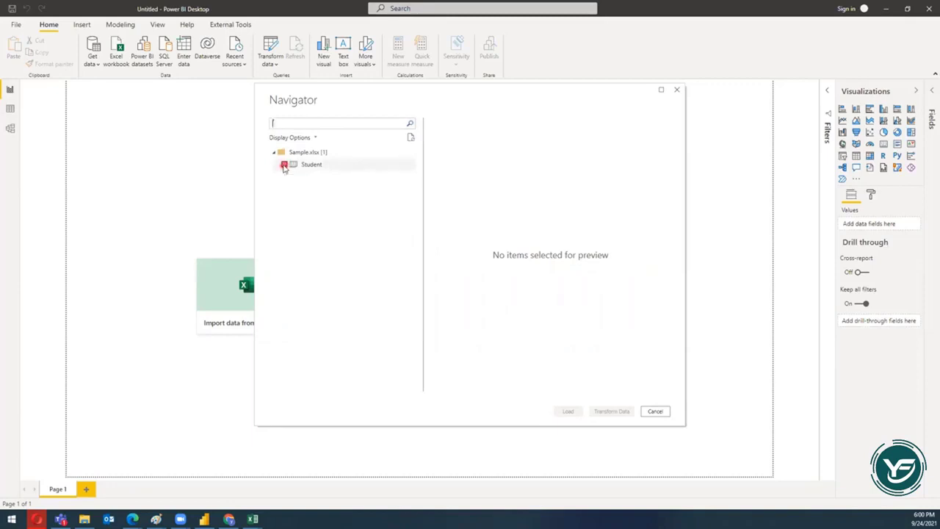
click(308, 164)
click(284, 163)
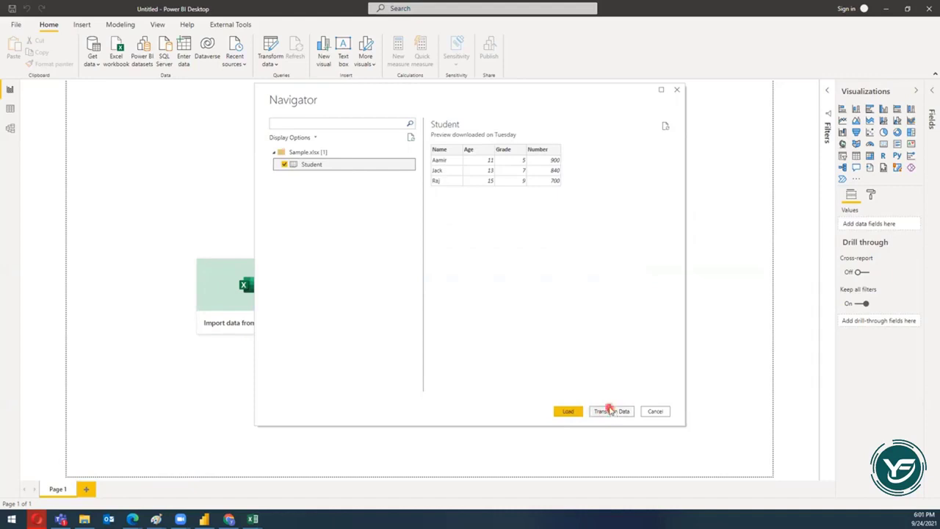
click(570, 412)
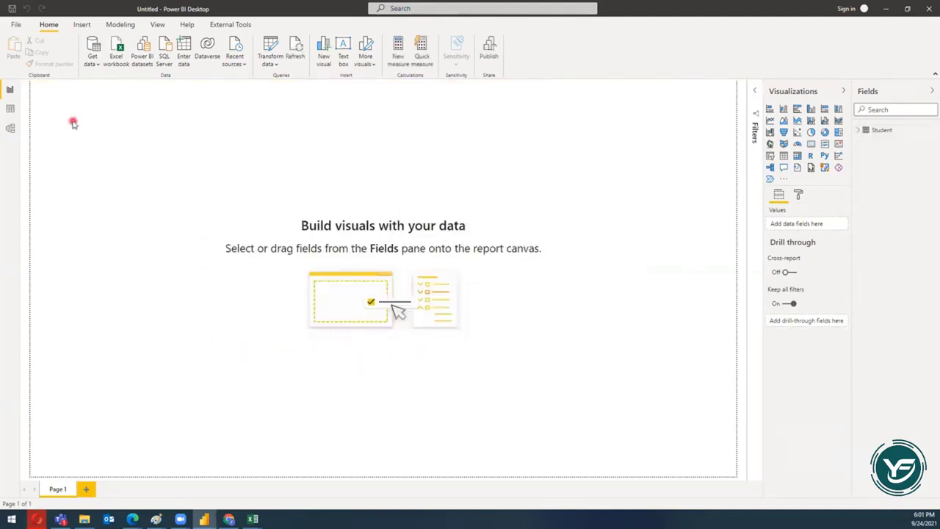
Step: Show the imported Student table in the data view and expand its list of fields
click(11, 95)
click(11, 110)
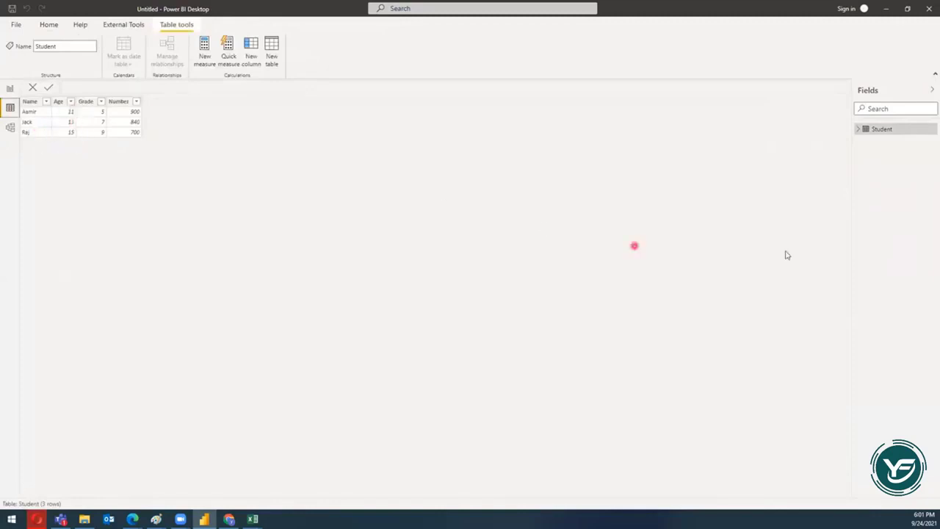
click(858, 130)
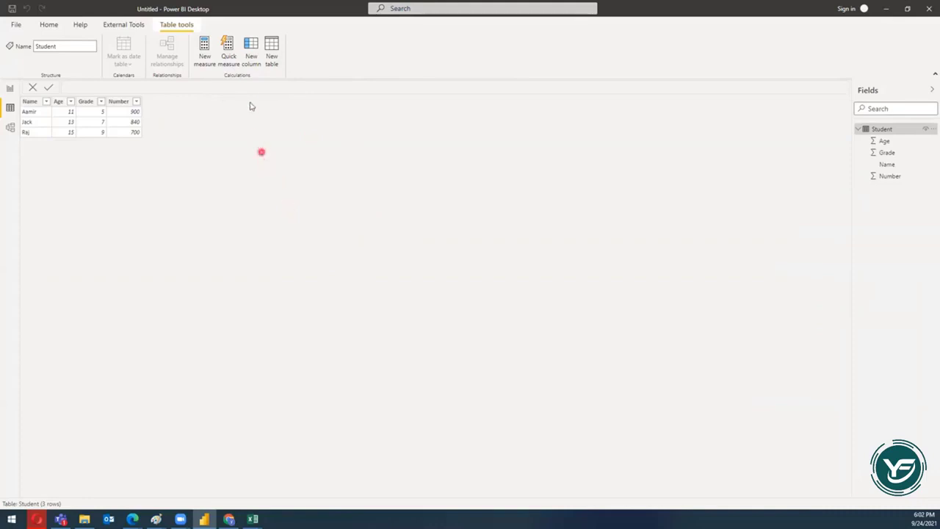
Step: Add a calculated column named Percentage to the Student table
click(251, 53)
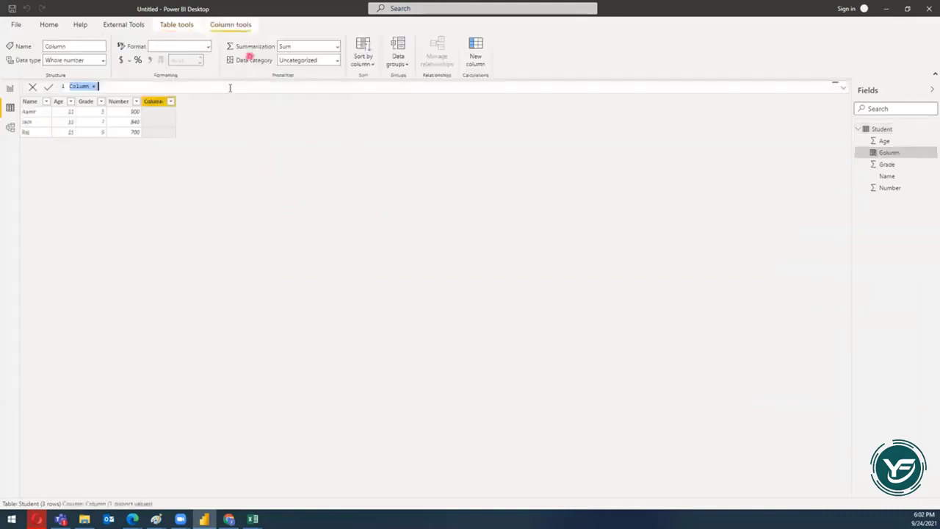
double_click(85, 86)
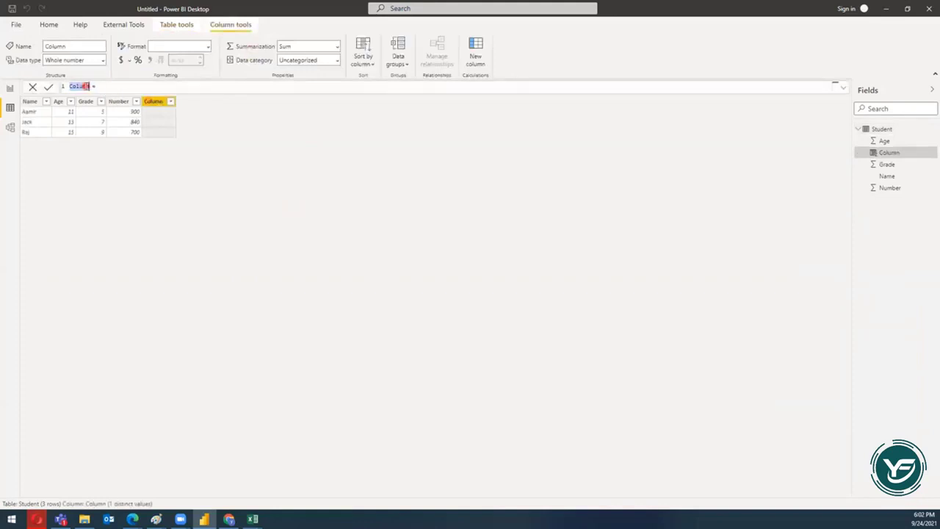
text(Percentage)
Step: Define the Percentage column with the formula (Student[Number]/1000)*100
click(131, 88)
text(Num)
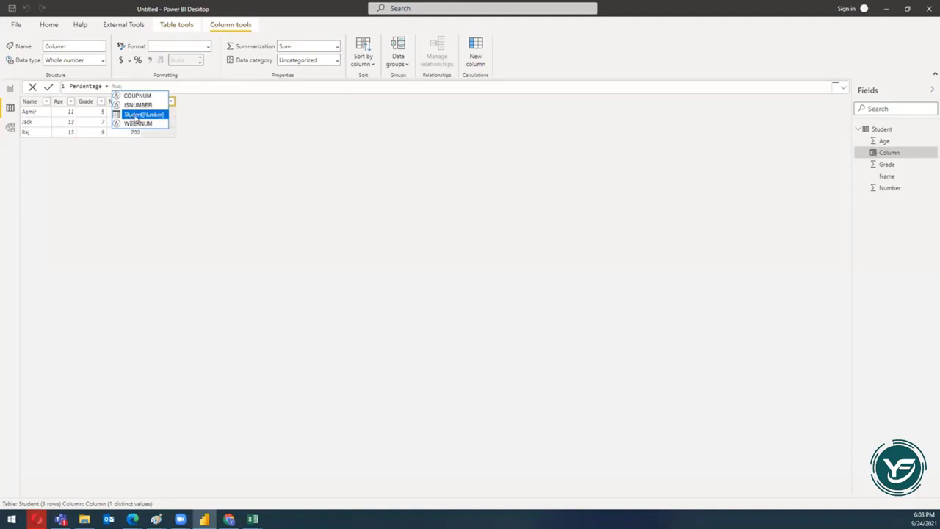
click(135, 116)
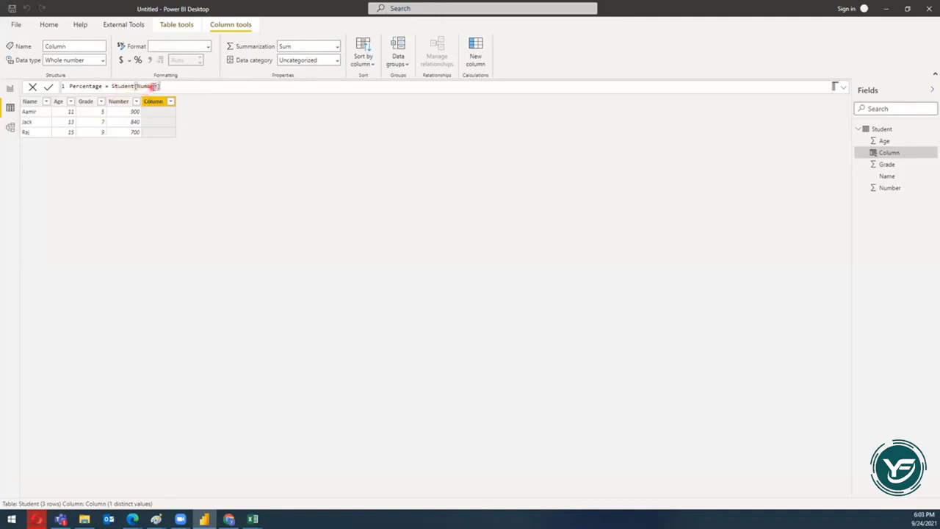
drag(154, 86, 113, 86)
click(167, 86)
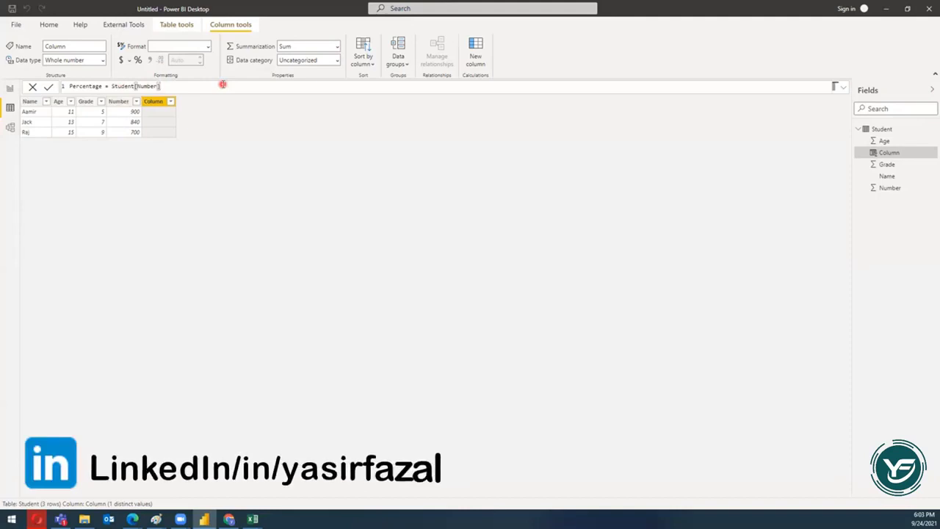
text(/)
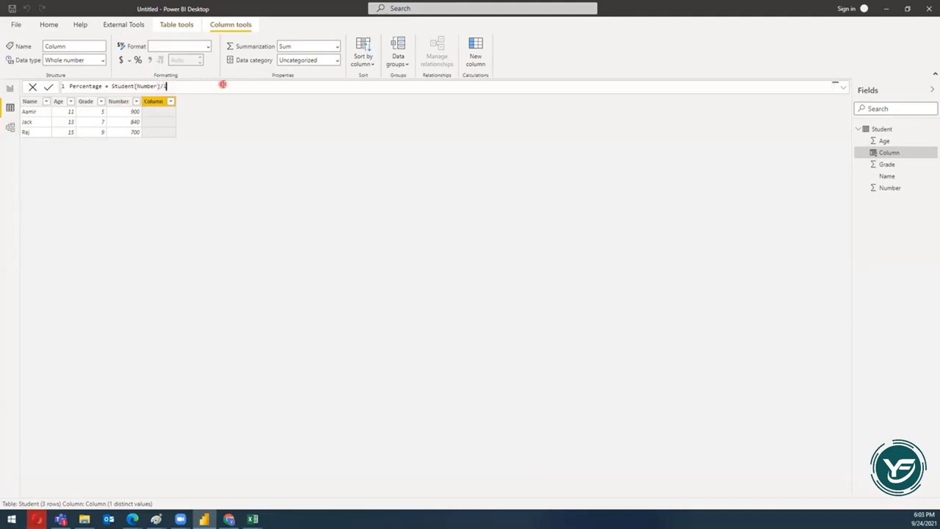
text(1000.)
text(()
text(*)
key(Return)
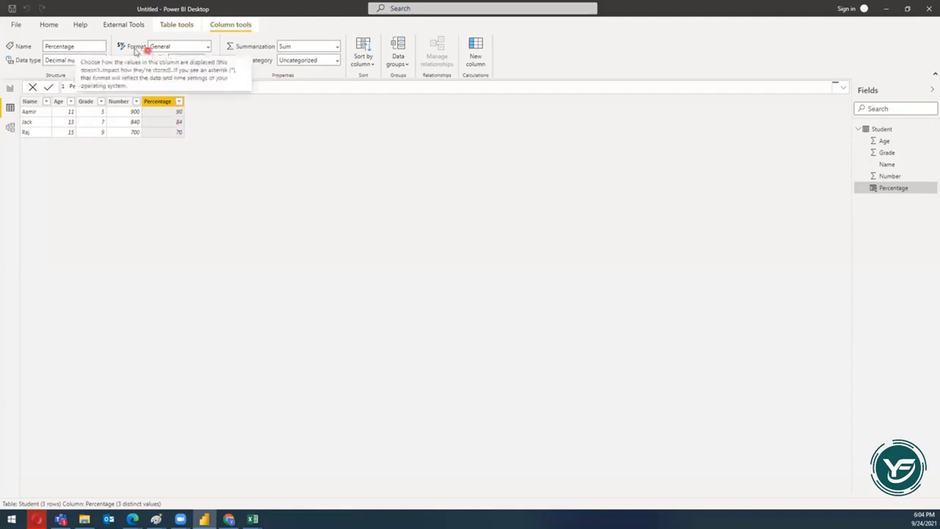
Step: Format the Percentage column as a decimal number and check its values for each student
click(207, 47)
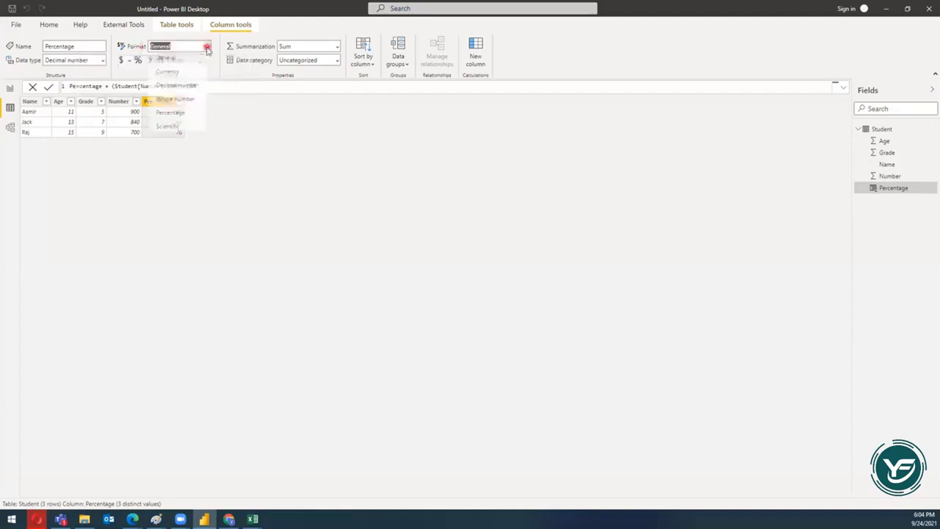
click(187, 87)
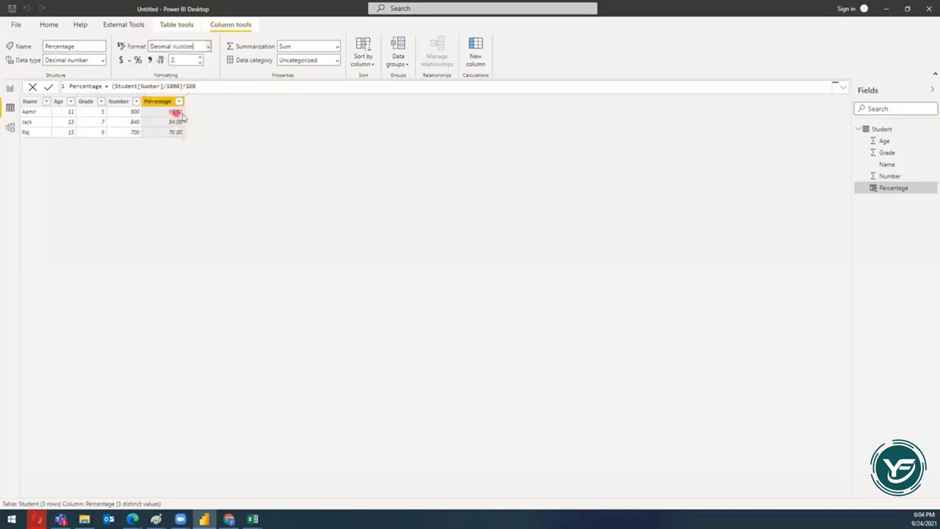
click(174, 114)
click(182, 122)
click(180, 133)
Step: Check the Student table in the model view and return to the report view
click(10, 128)
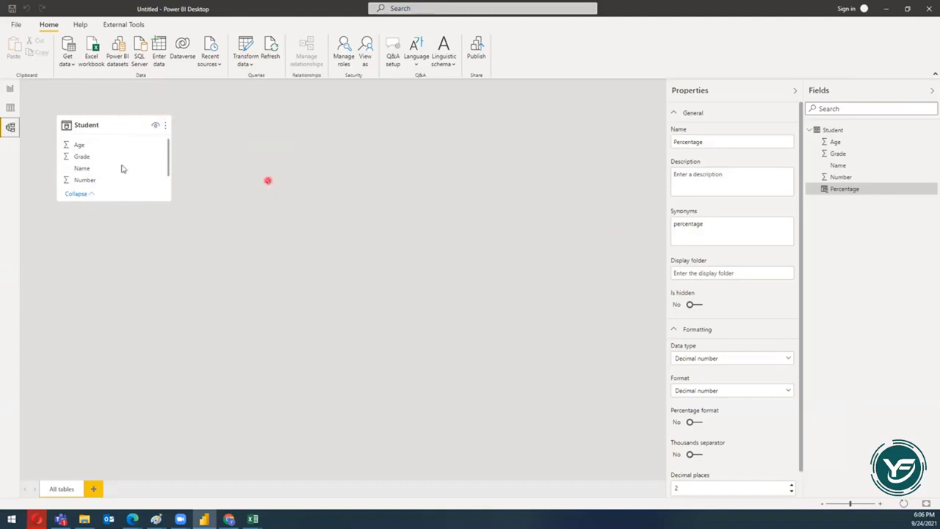
click(11, 89)
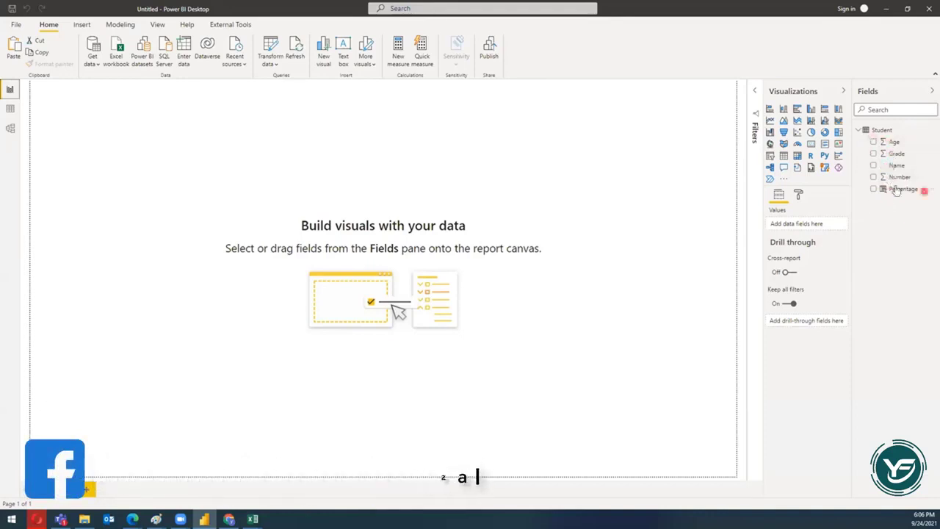
Step: Add a table visual with the Name and Number fields to Page 1 and shrink it to fit its contents
click(785, 156)
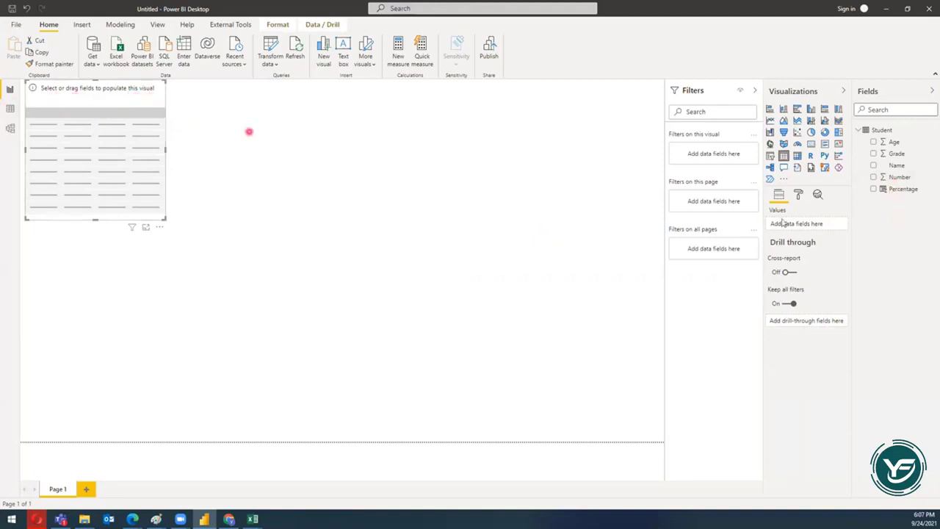
click(874, 166)
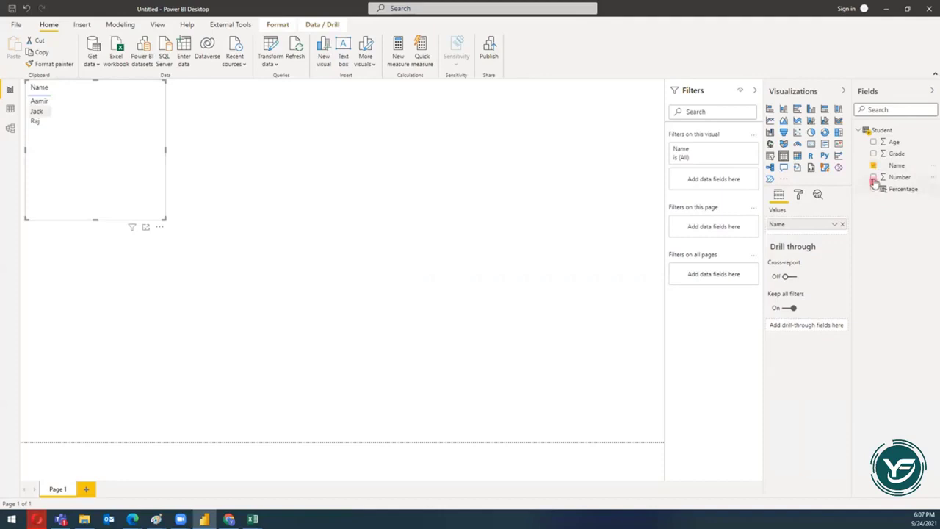
click(874, 179)
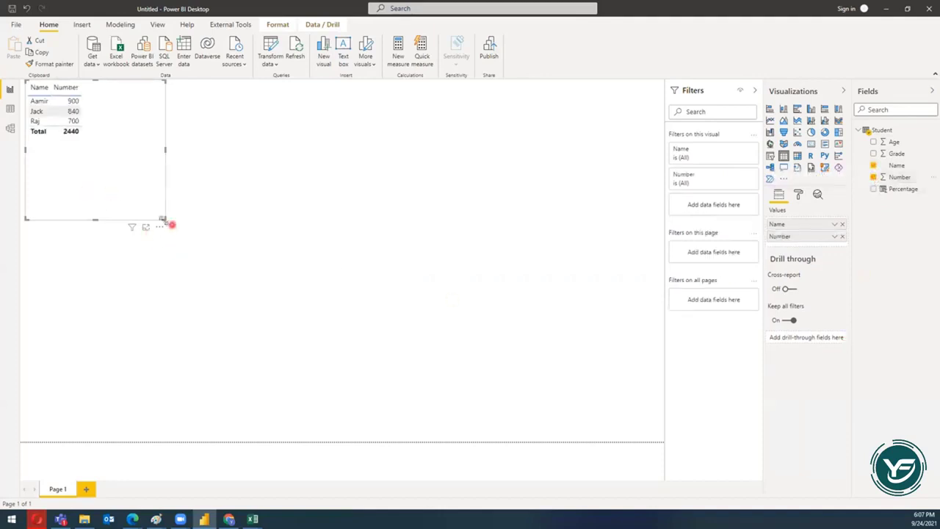
drag(163, 218, 97, 143)
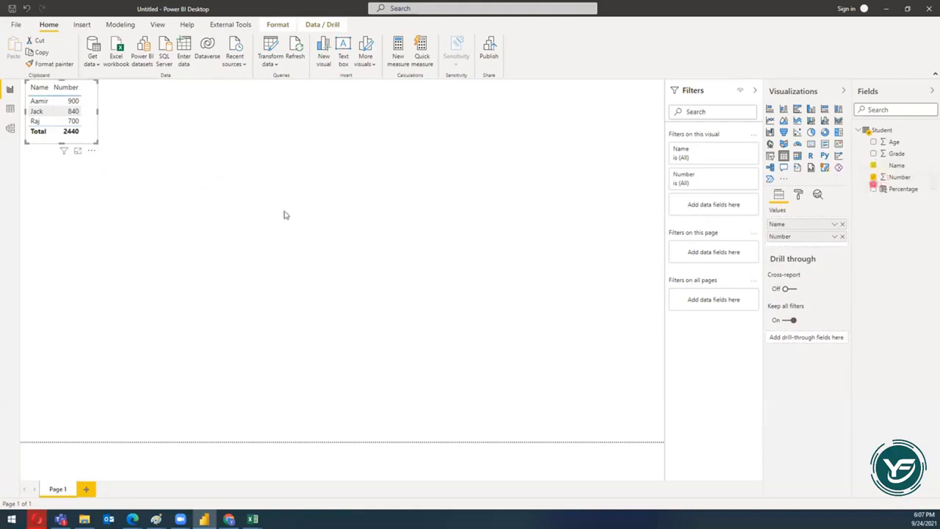
drag(898, 177, 873, 180)
click(66, 104)
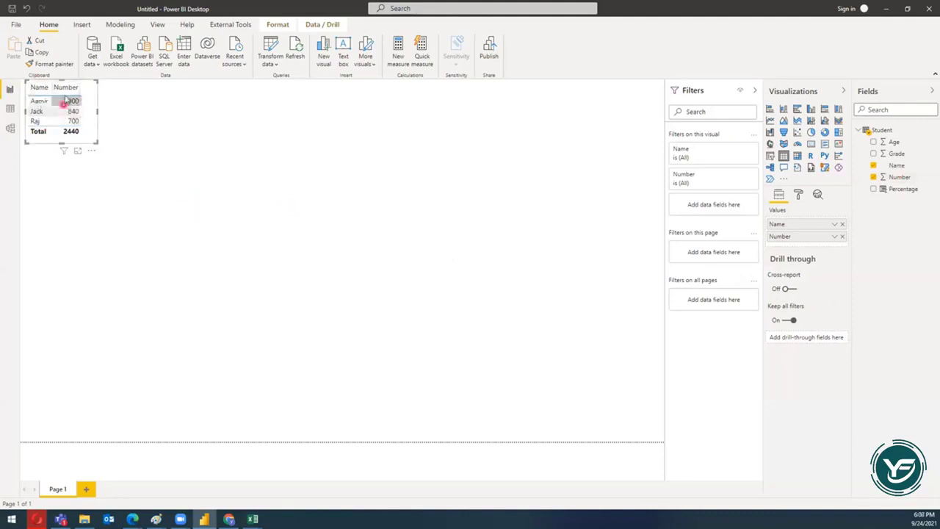
click(66, 89)
click(66, 111)
click(66, 121)
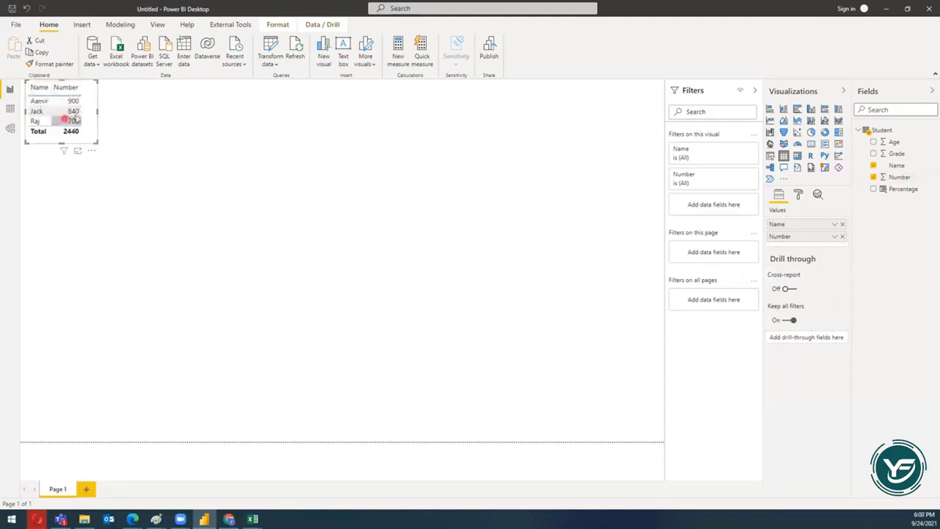
click(74, 117)
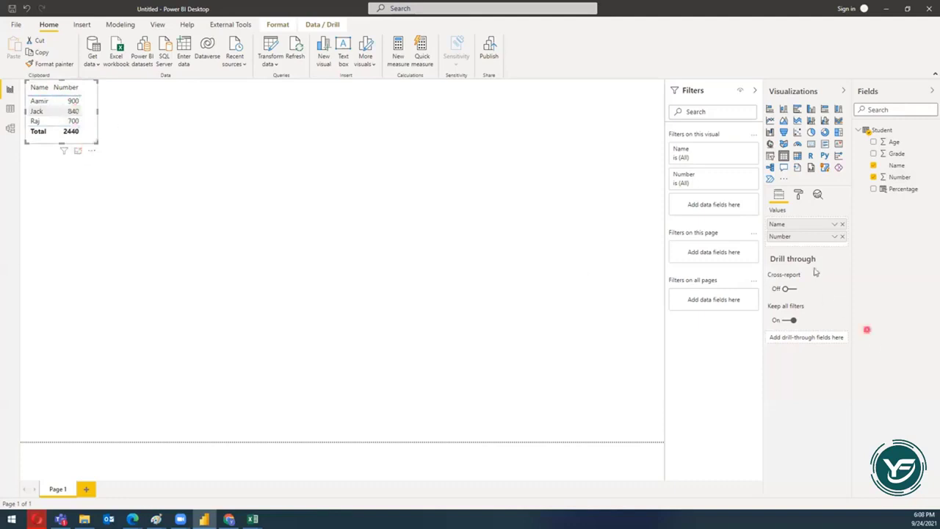
Step: Turn on the title of the table visual and set its text to "Student Numbers"
click(798, 197)
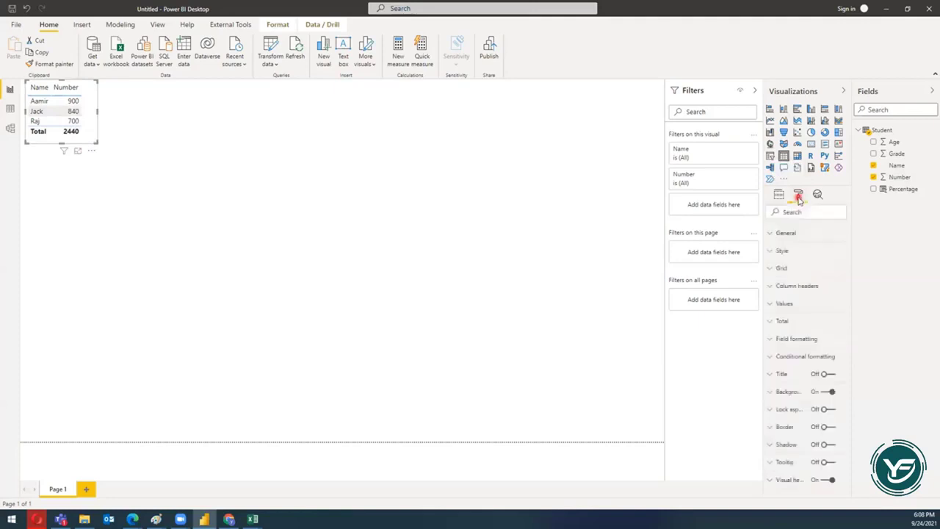
click(793, 379)
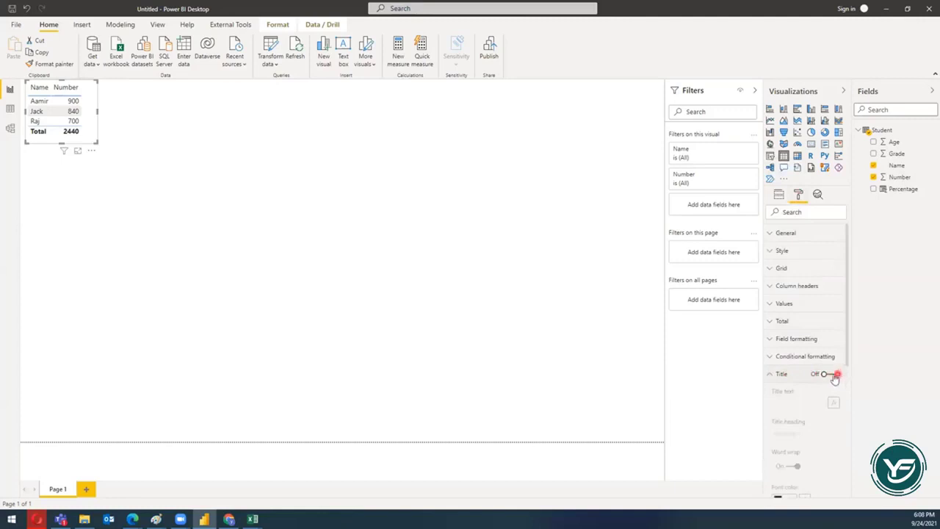
click(835, 376)
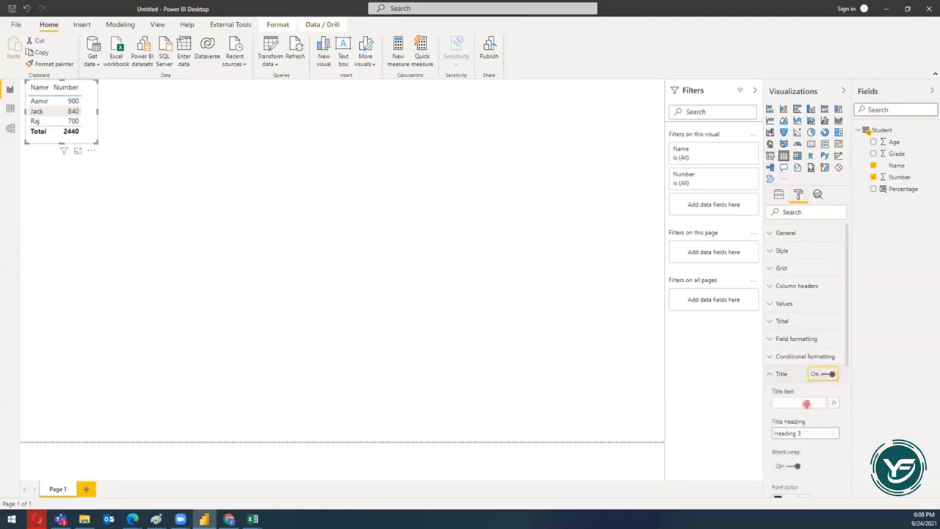
click(805, 403)
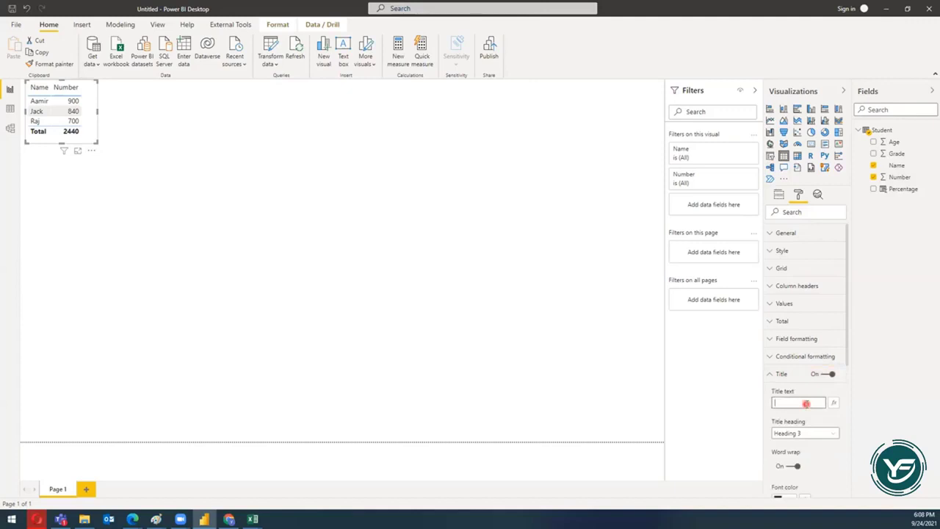
text(Ta)
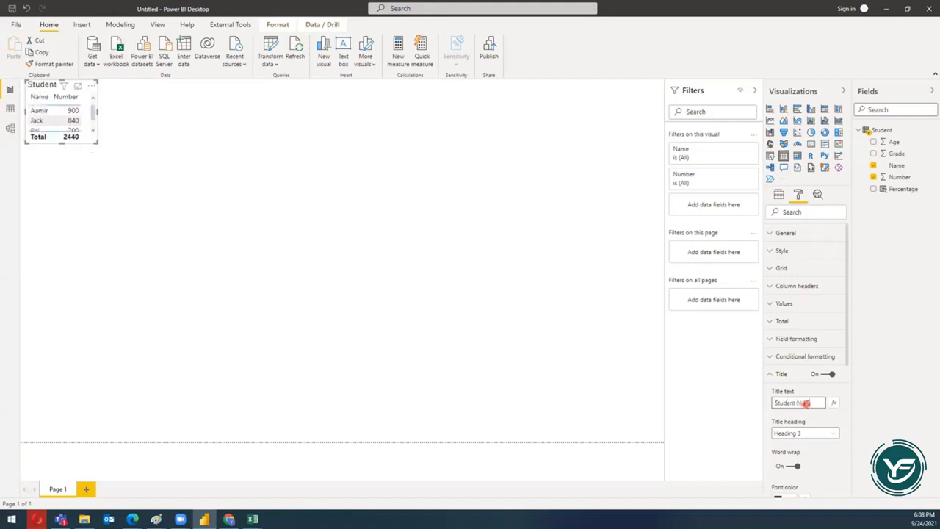
text(mbers)
click(546, 362)
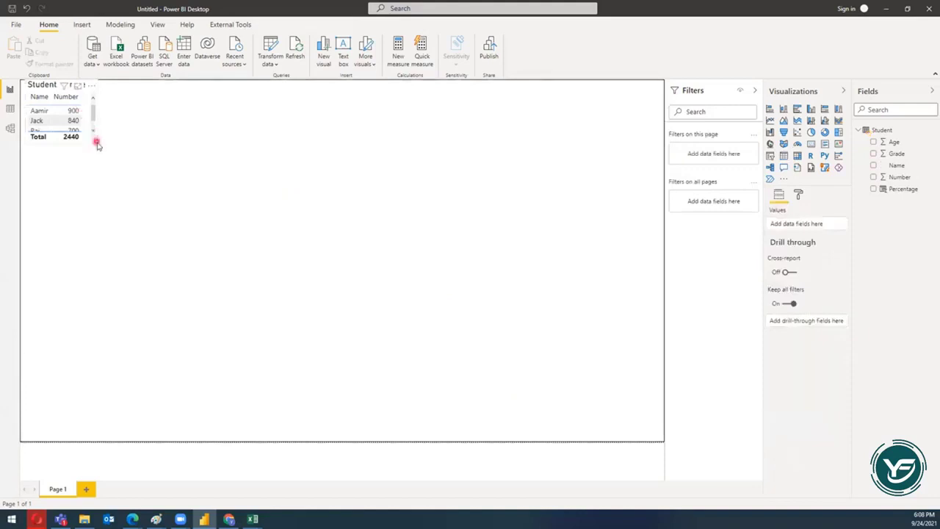
Step: Enlarge the Student Numbers table visual so that its full title and all rows fit
click(94, 141)
drag(98, 152, 115, 174)
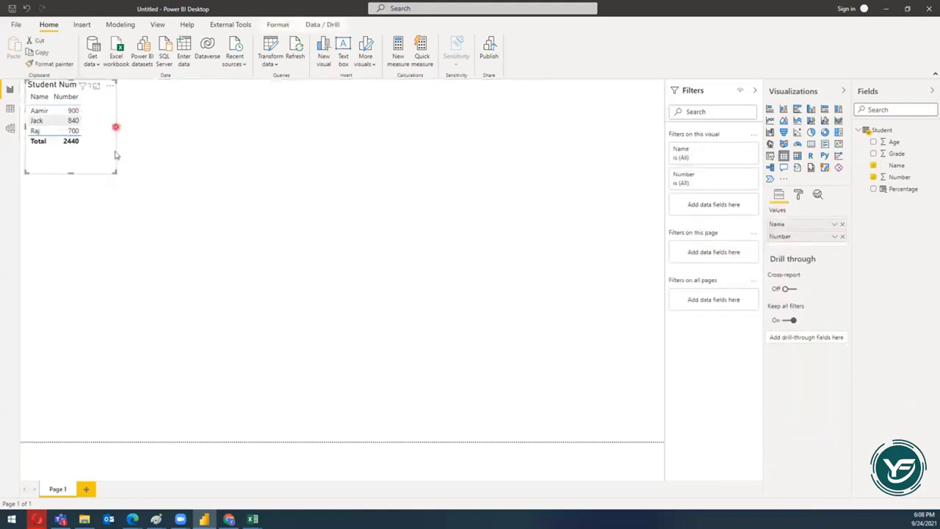
click(157, 179)
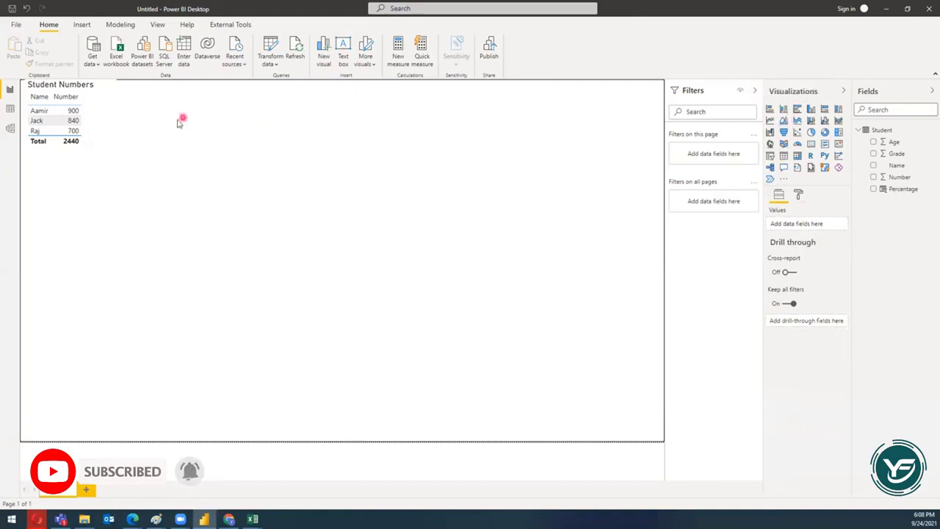
Step: Add a donut chart to the page, place it beside the Student Numbers table and widen it
click(812, 133)
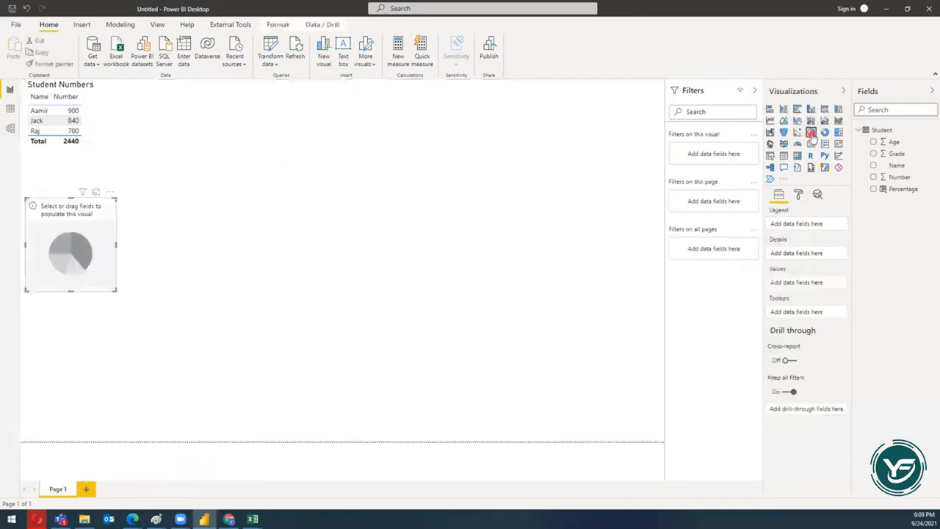
click(824, 132)
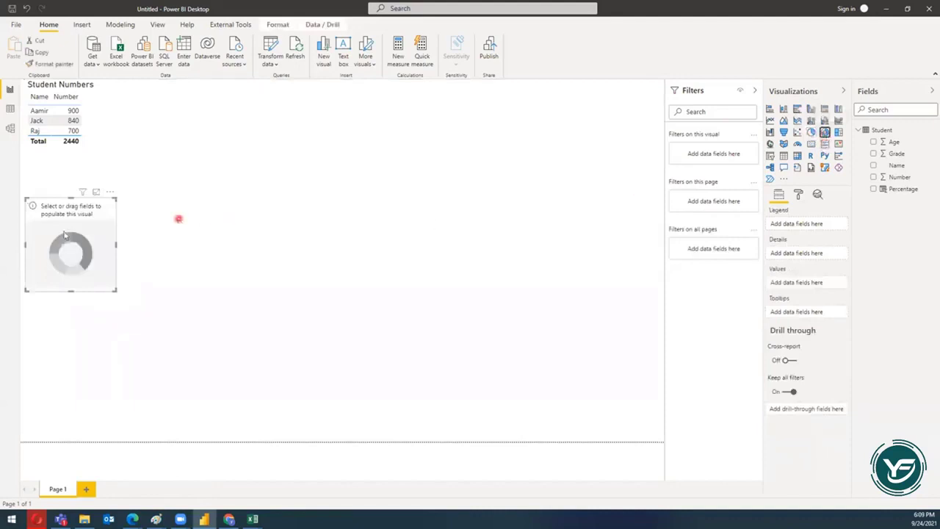
drag(65, 235, 127, 225)
drag(157, 134, 153, 133)
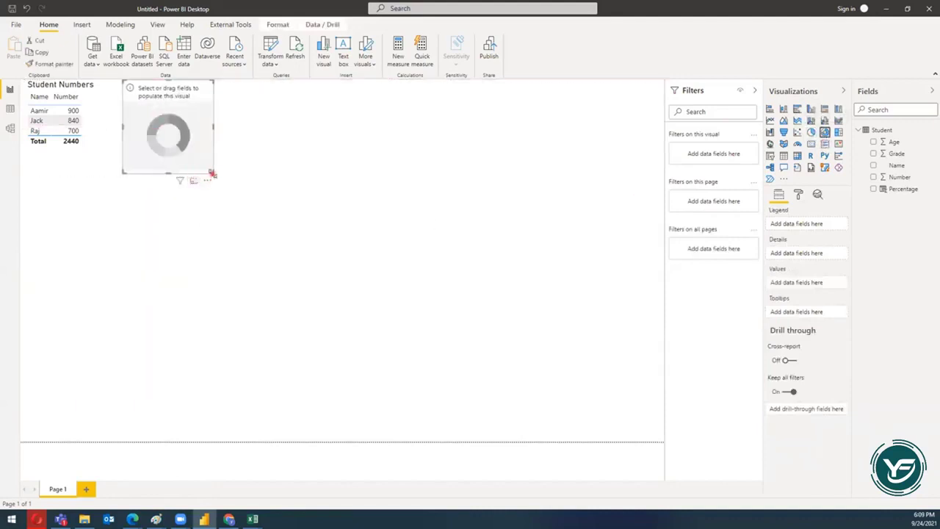
drag(212, 174, 252, 162)
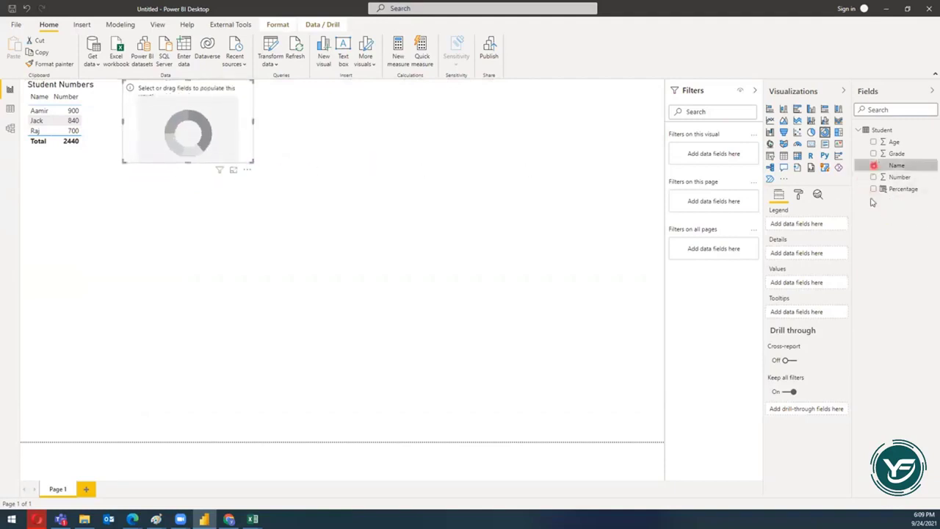
Step: Add the Name and Percentage fields to the donut chart and widen it slightly to fit its labels
click(873, 165)
click(874, 189)
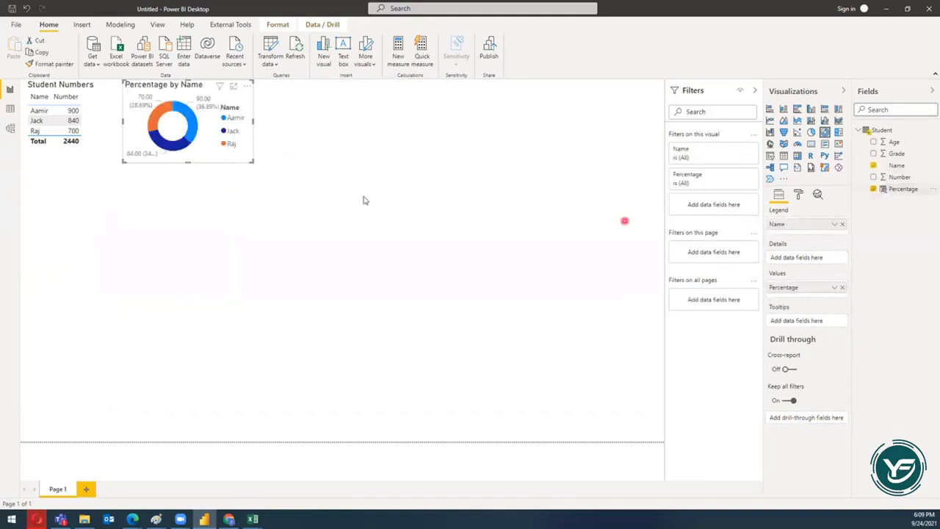
drag(252, 162, 272, 159)
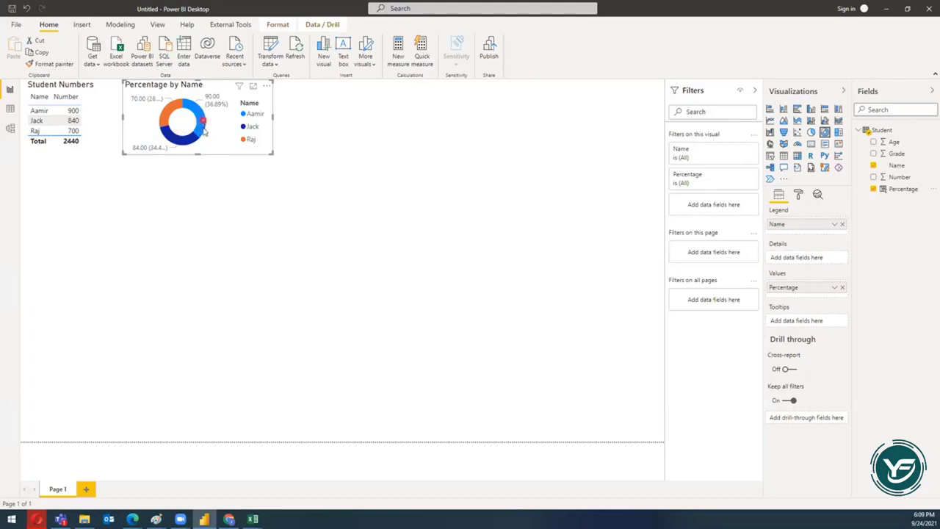
mouse_move(197, 128)
click(770, 111)
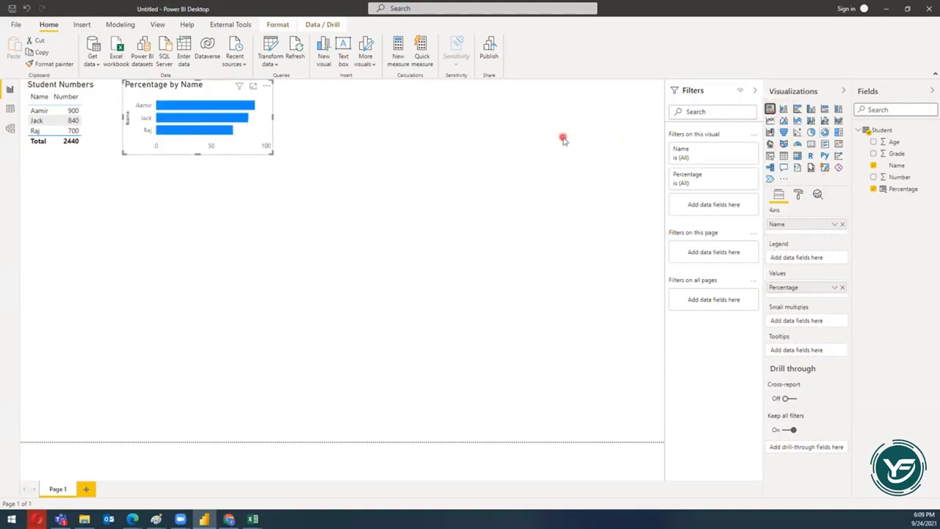
key(ctrl+z)
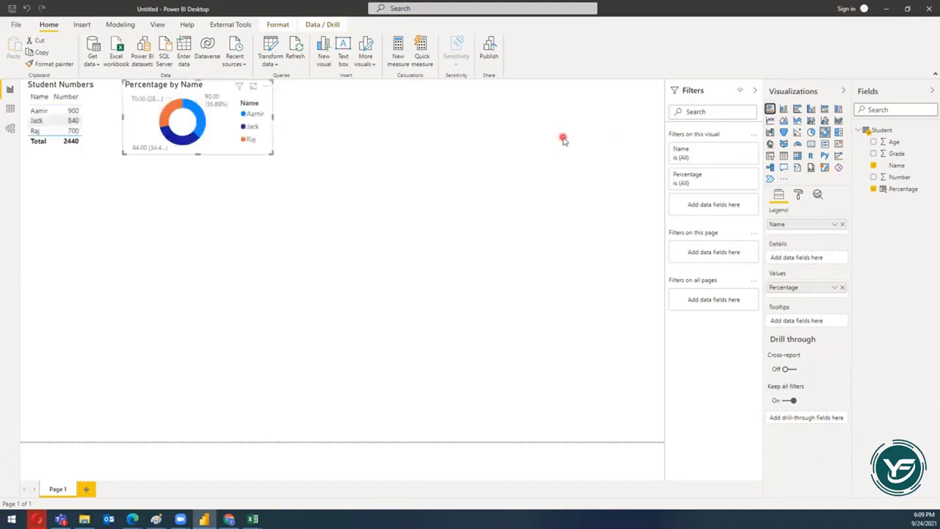
Step: Add a separate stacked bar chart, place it to the right of the donut chart and make it wider and shorter
click(380, 170)
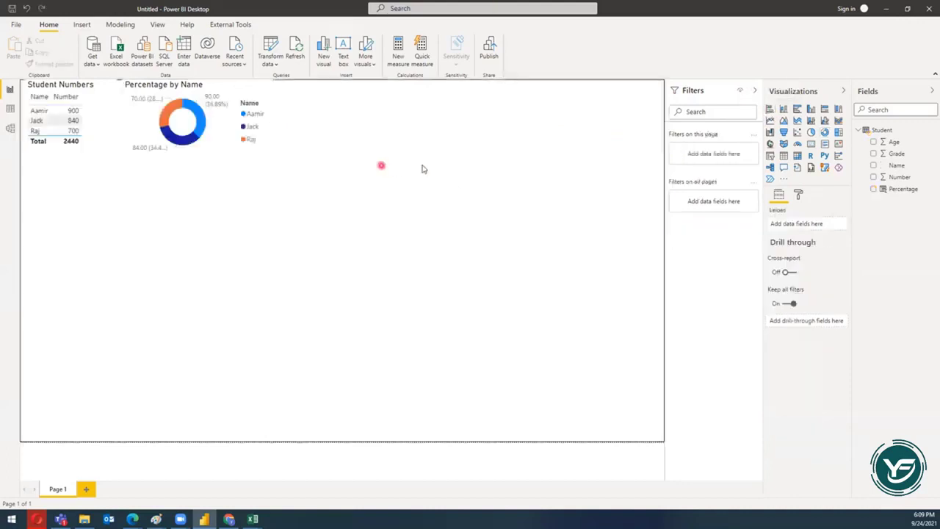
click(769, 108)
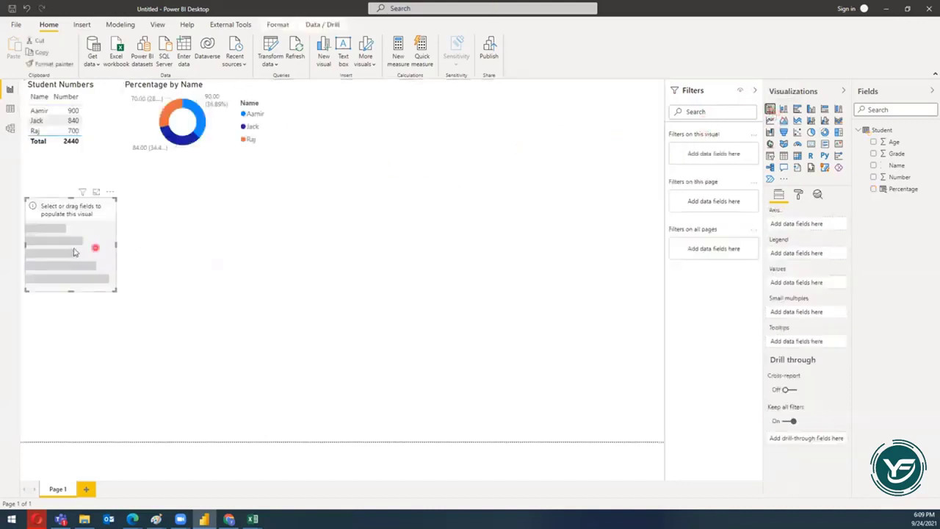
drag(93, 245, 340, 130)
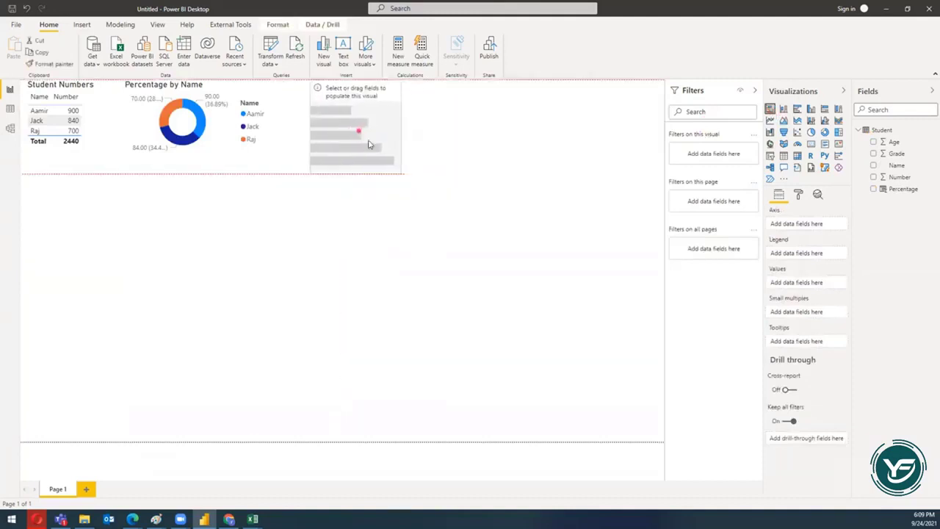
drag(400, 172, 434, 148)
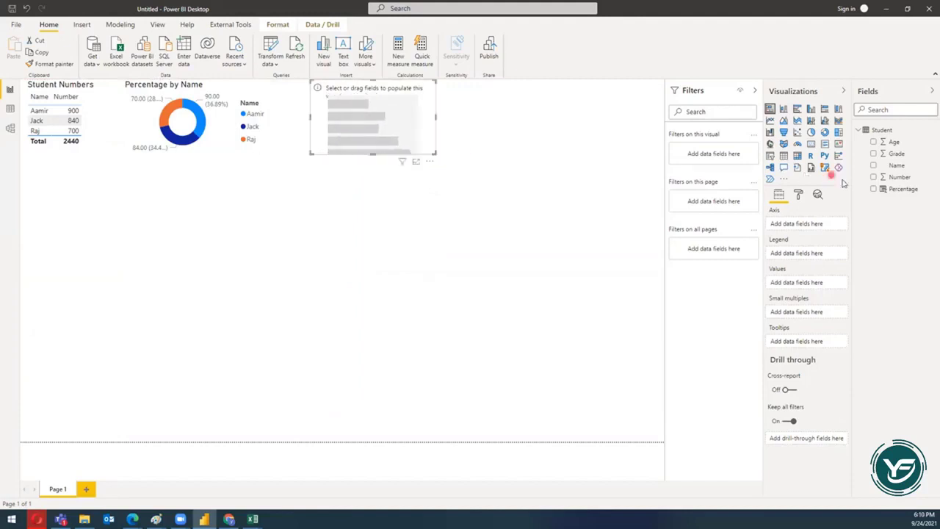
Step: Add the Age, Grade and Name fields to the stacked bar chart and enlarge it to fit all the bars
click(873, 142)
click(873, 154)
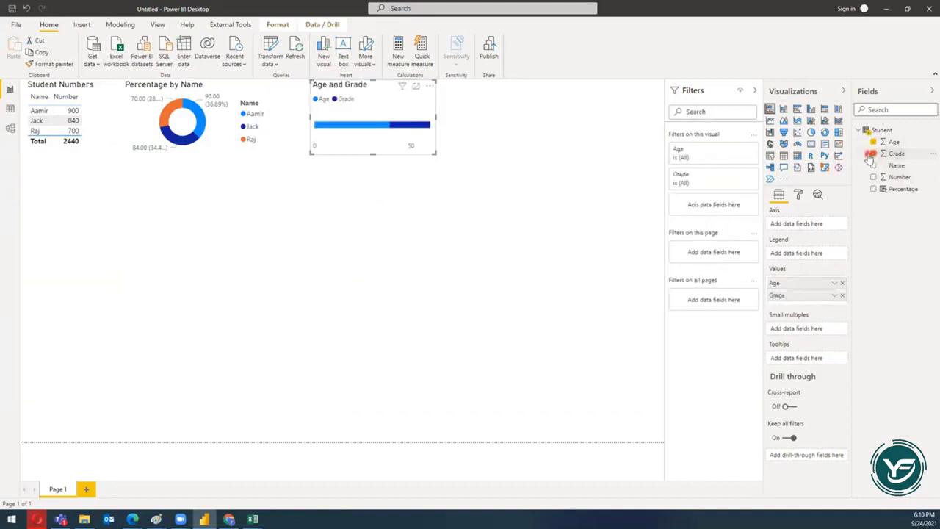
click(875, 168)
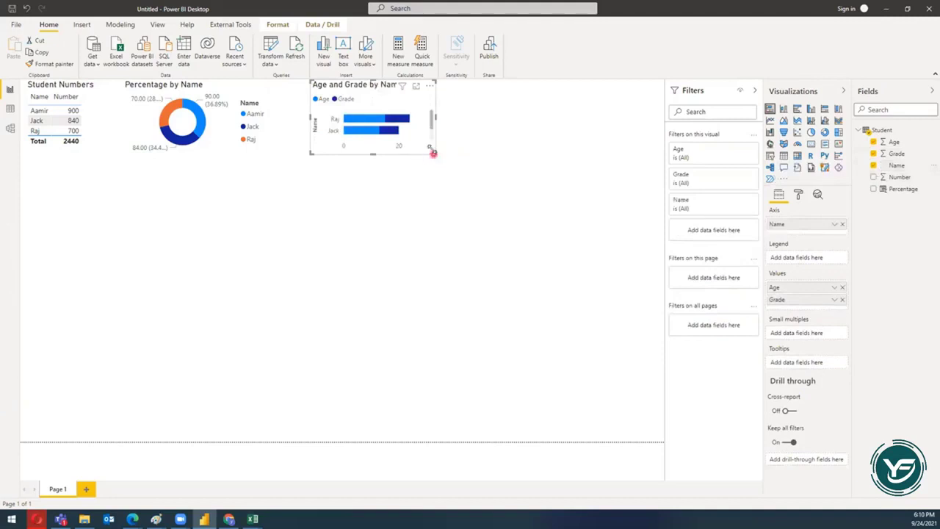
drag(434, 152, 481, 189)
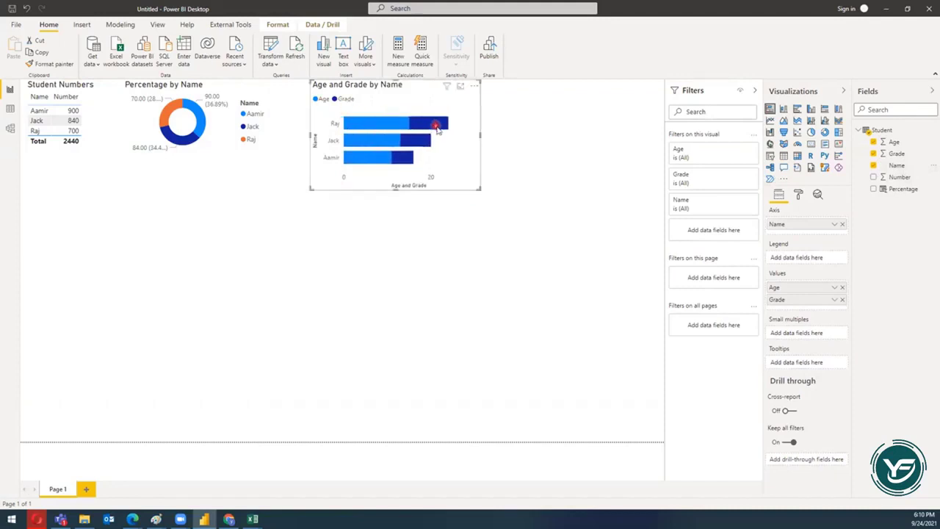
Step: Convert the Age and Grade by Name bar chart to a pie chart, then make it wider and shorter
mouse_move(439, 124)
click(462, 149)
click(811, 133)
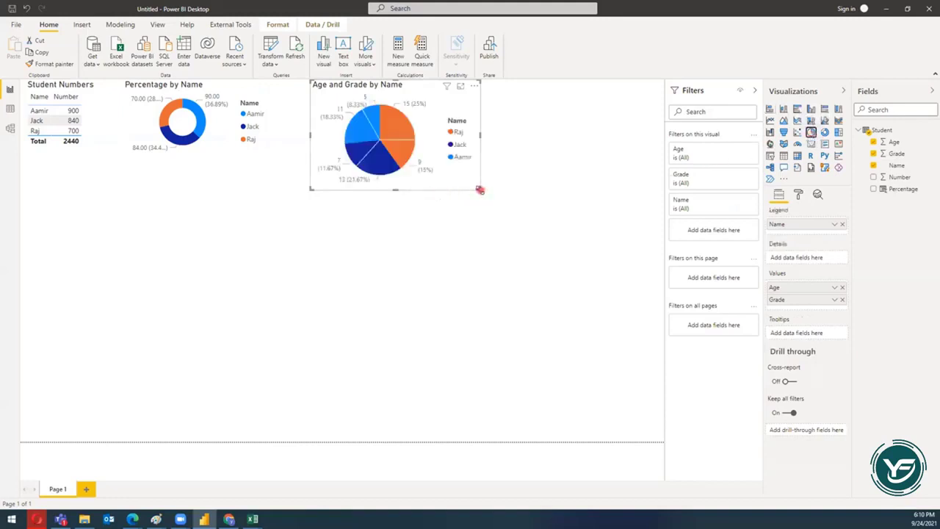
drag(480, 189, 511, 174)
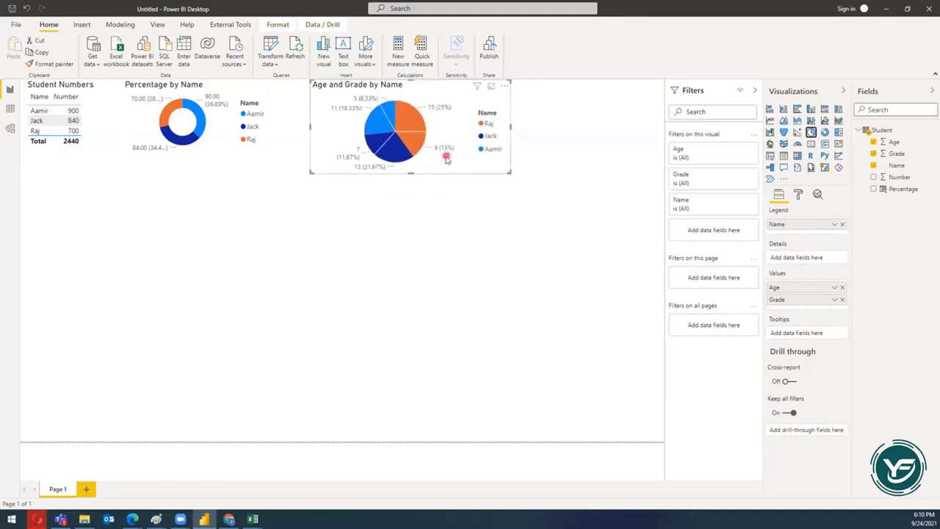
click(412, 214)
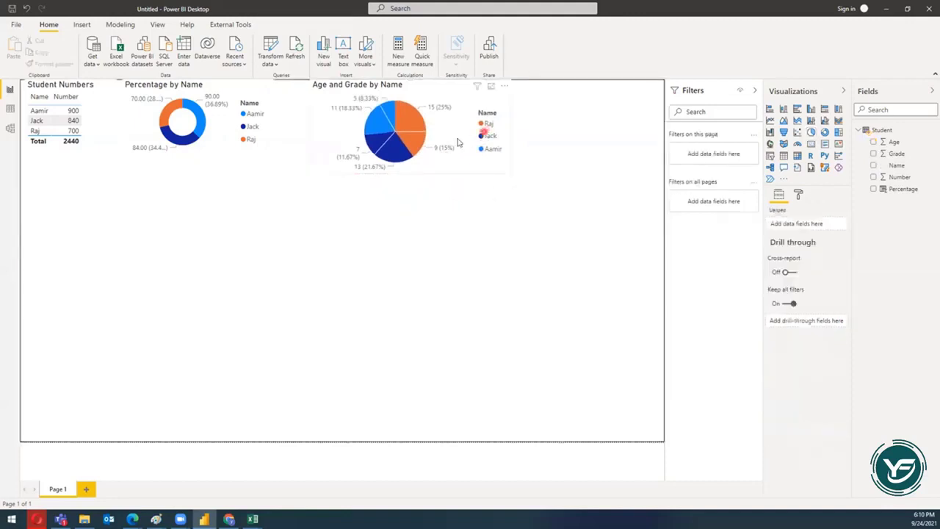